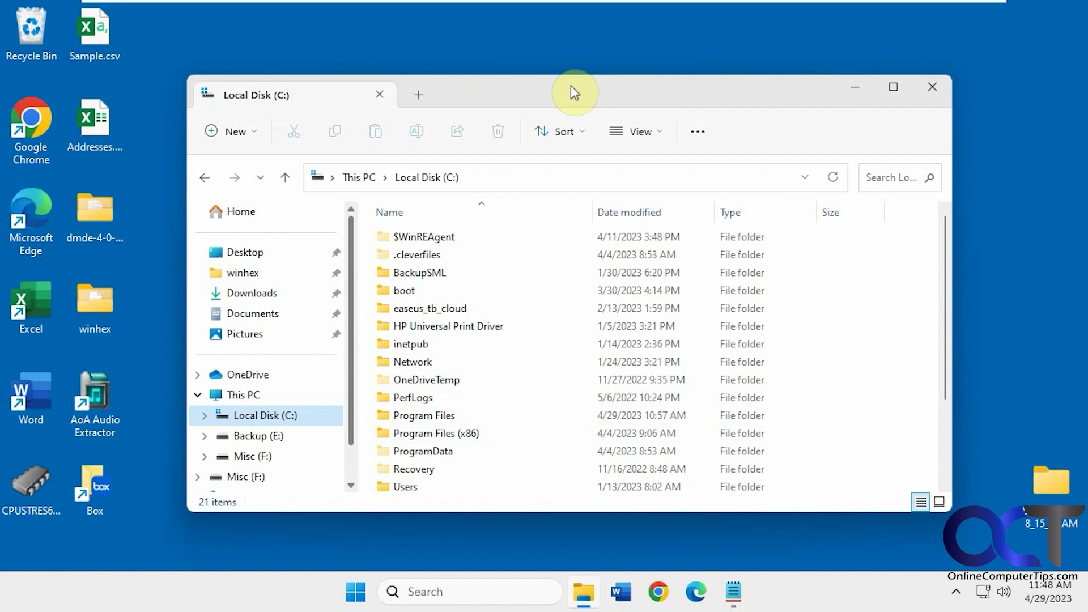
- From C: Properties > Tools, open Optimize Drives, see 'Optimization not available' for C:, and close it
right_click(288, 420)
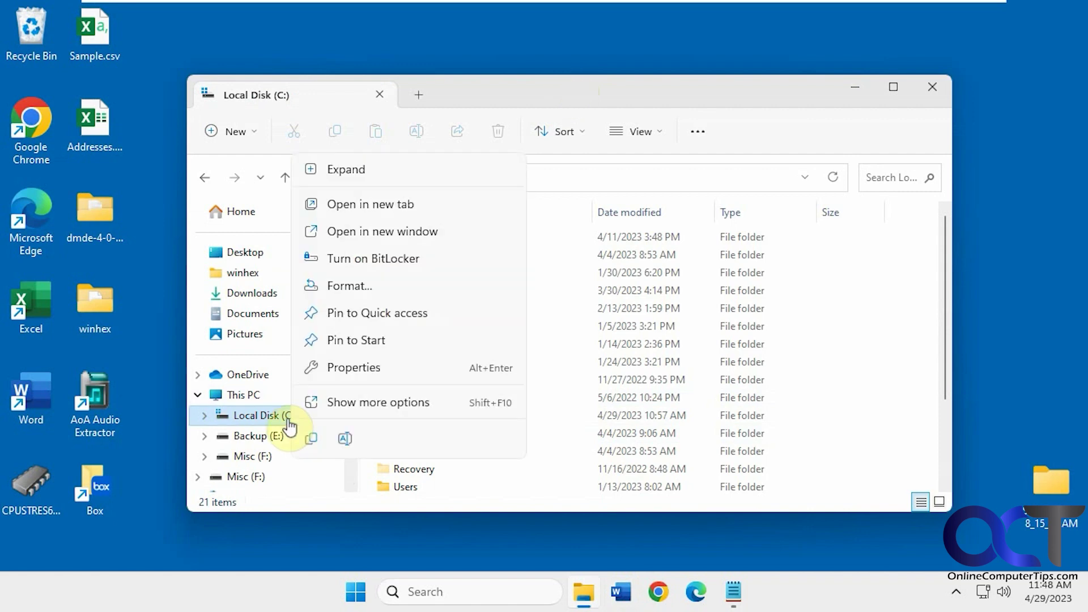
left_click(346, 368)
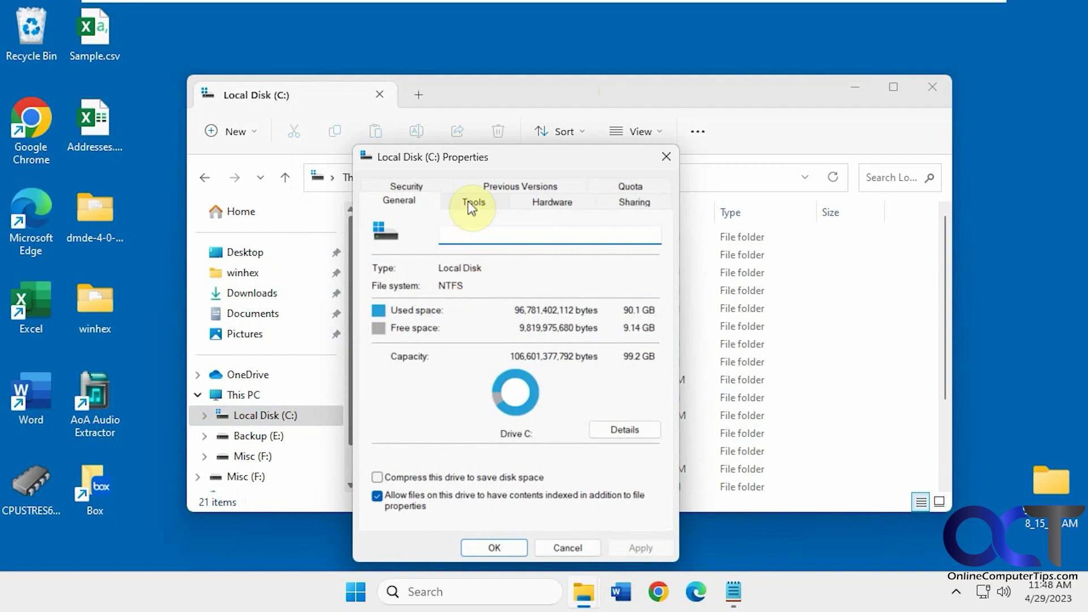
left_click(468, 202)
left_click(602, 363)
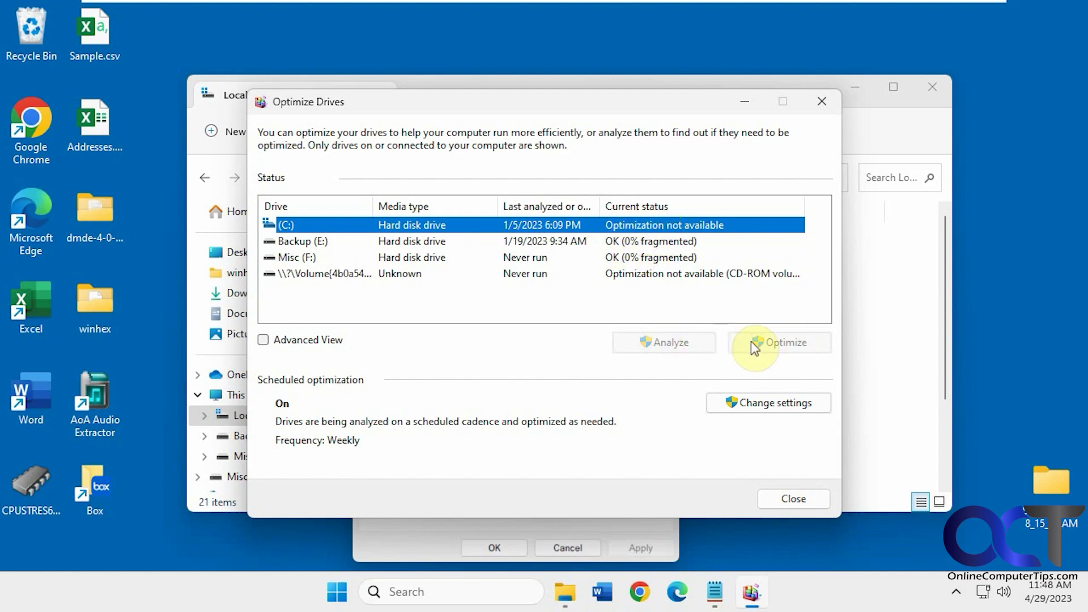
left_click(791, 499)
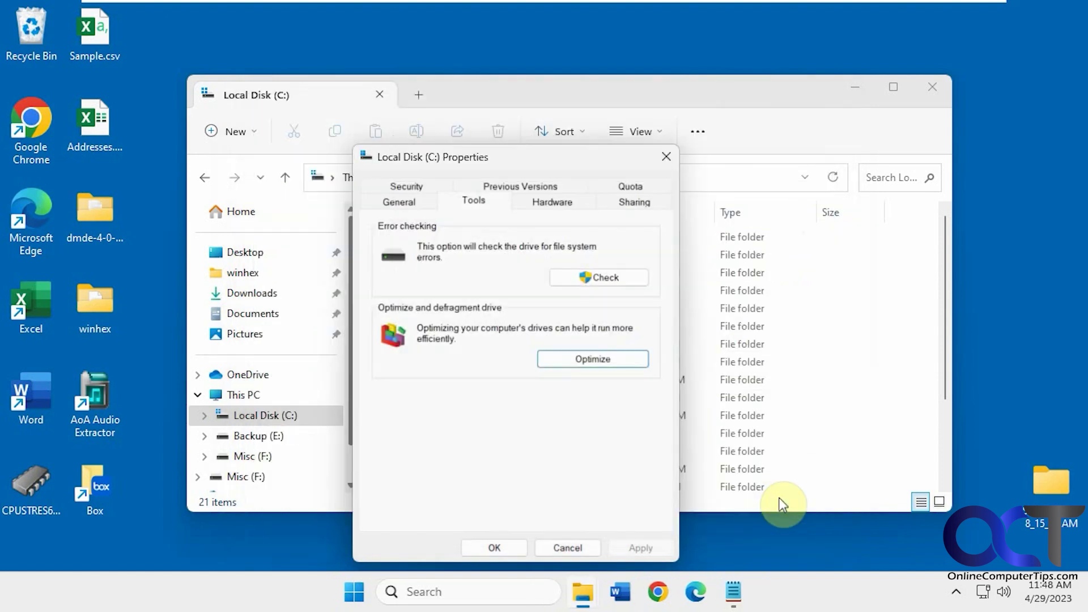
- Close C: Properties and run Defrag C: /A in an administrator Command Prompt, revealing the dirty bit
left_click(569, 547)
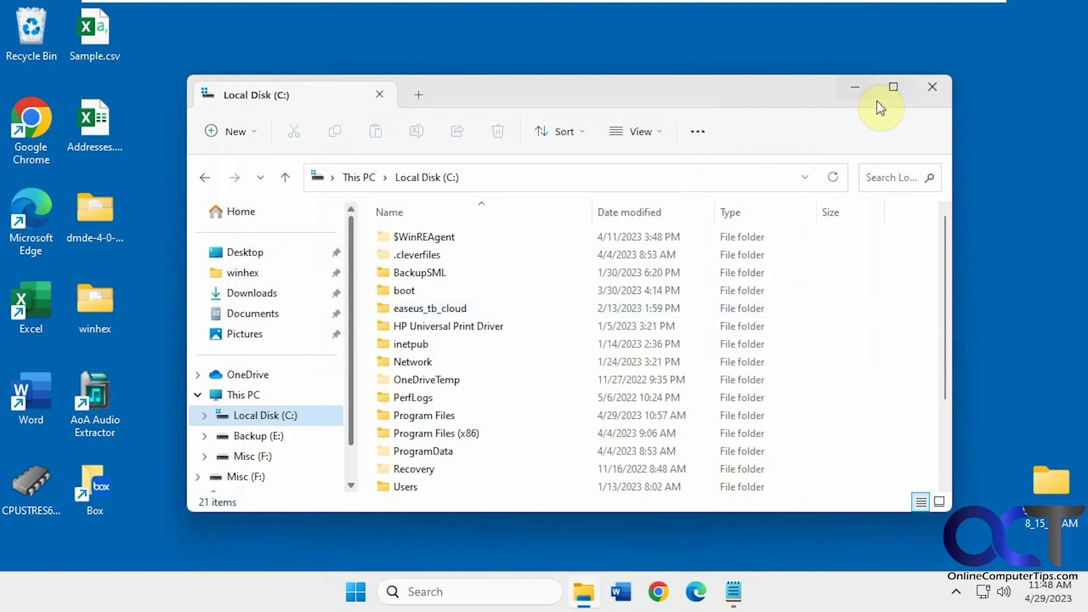
left_click(856, 87)
left_click(506, 593)
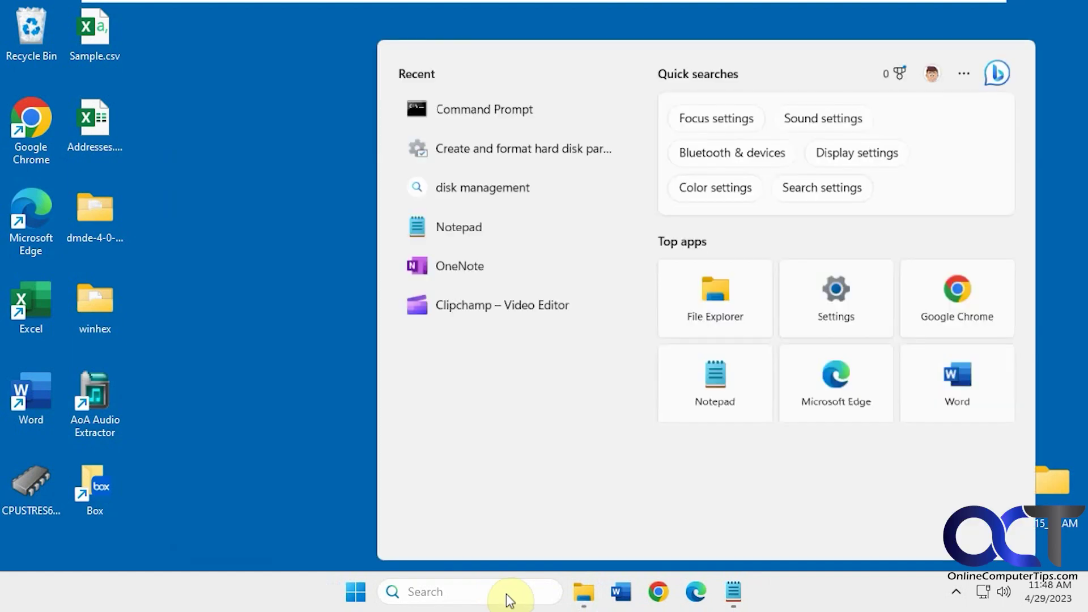
type("cmd")
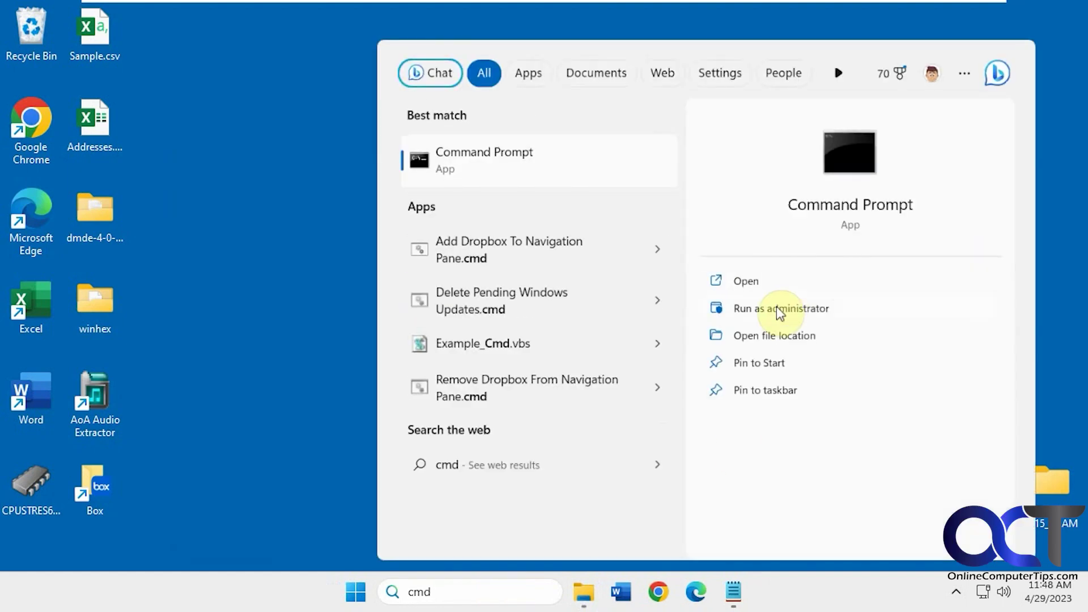
left_click(776, 309)
left_click(551, 428)
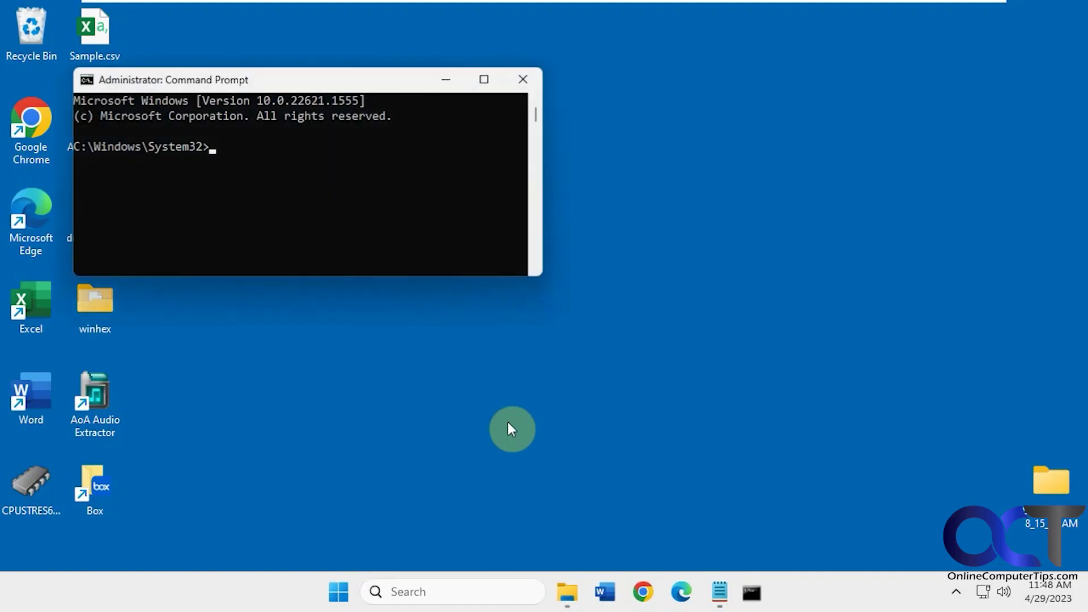
type("Defrag C: /A")
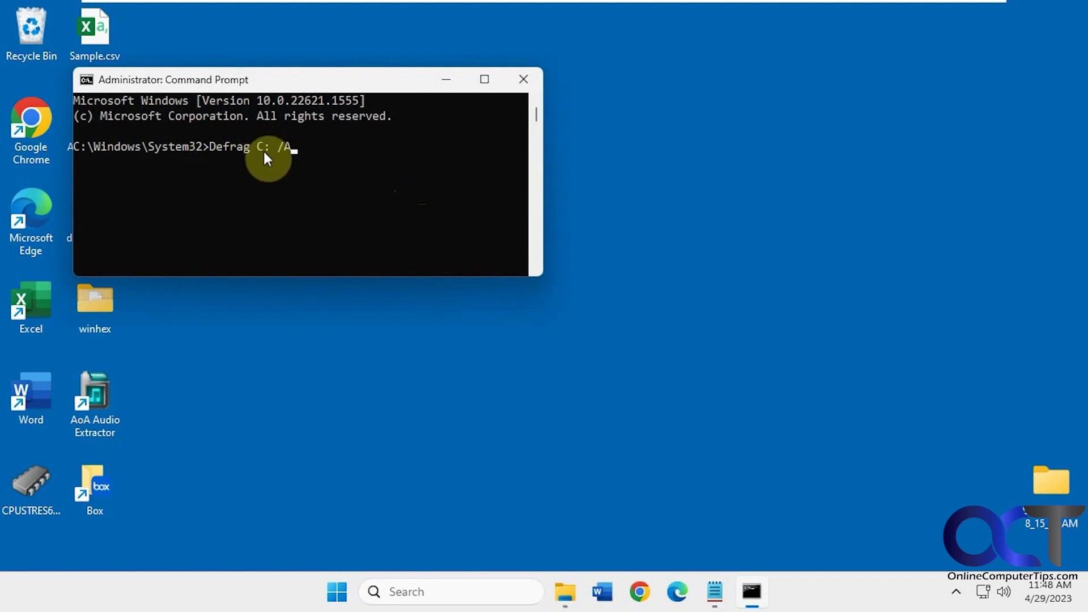
key("Return")
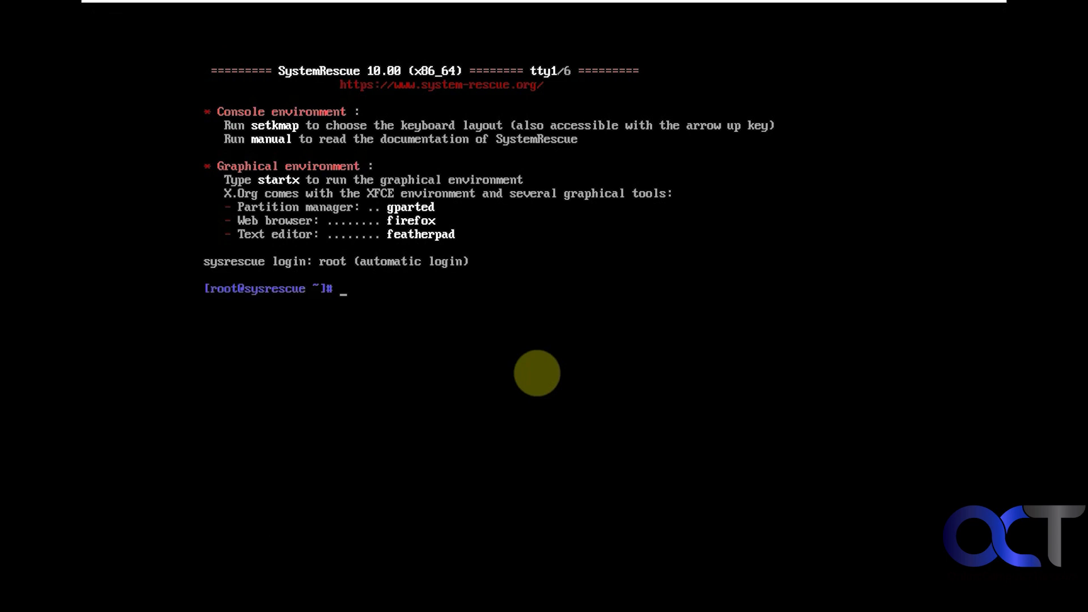
- Run lsblk -o name,label,size to list all disks and partitions, including 99.3G nvme0n1p3
type("ls")
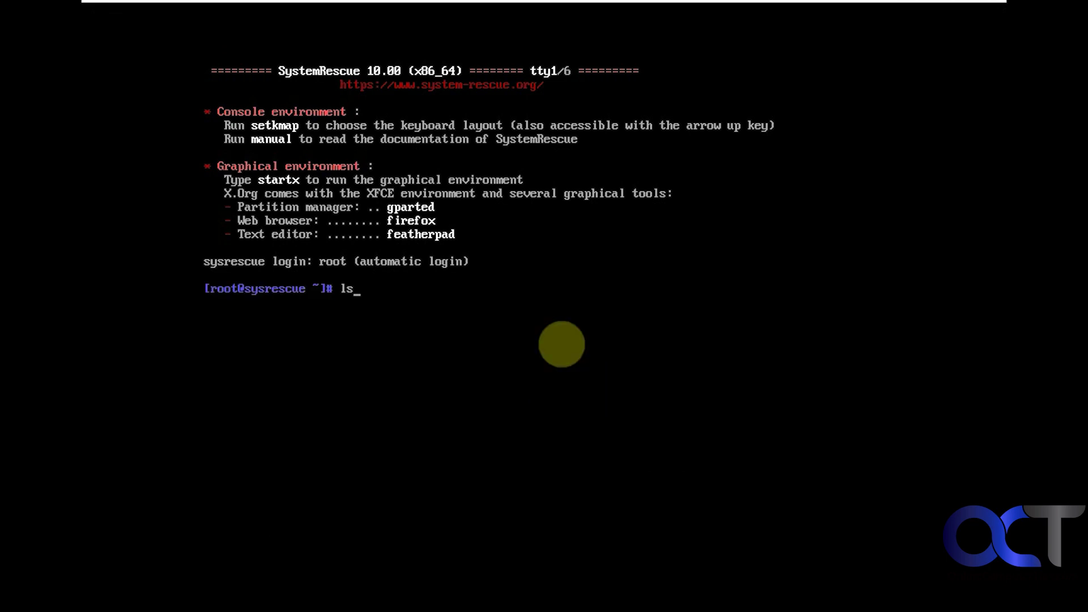
type("blk -o name,label,")
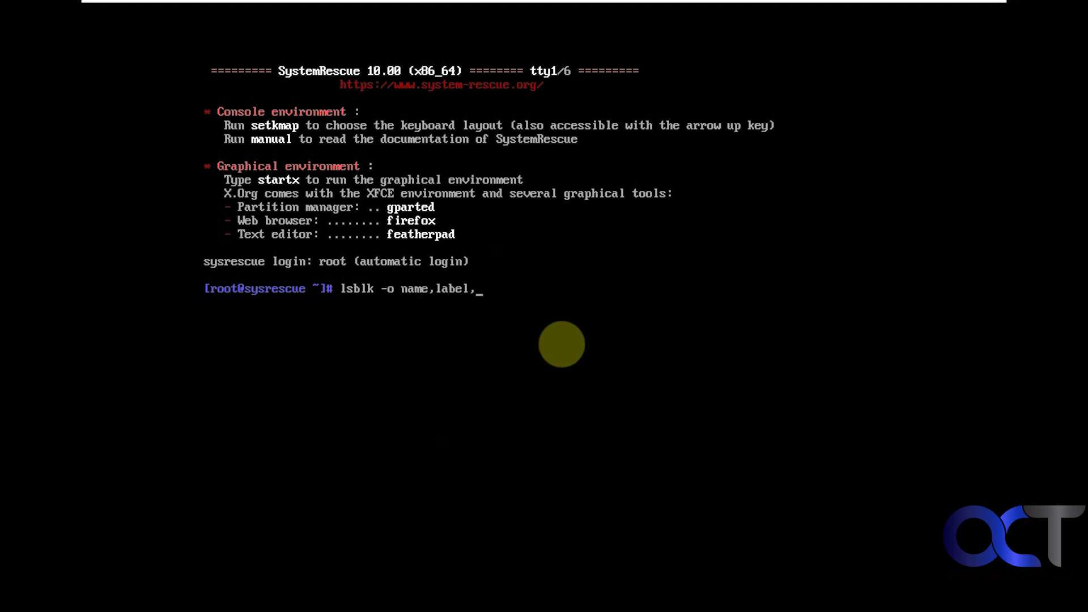
type("size")
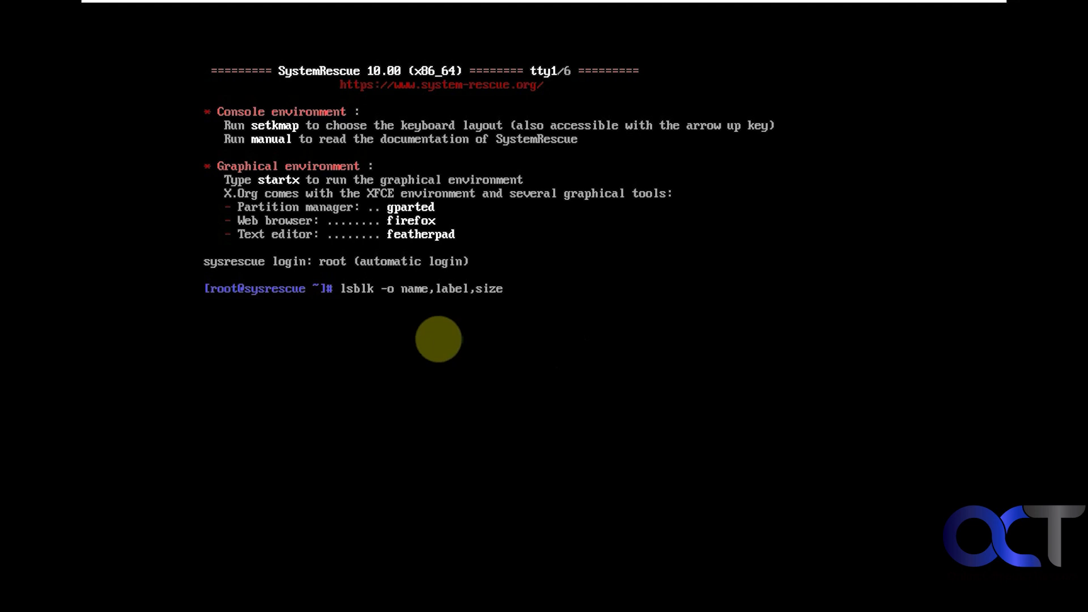
key("Return")
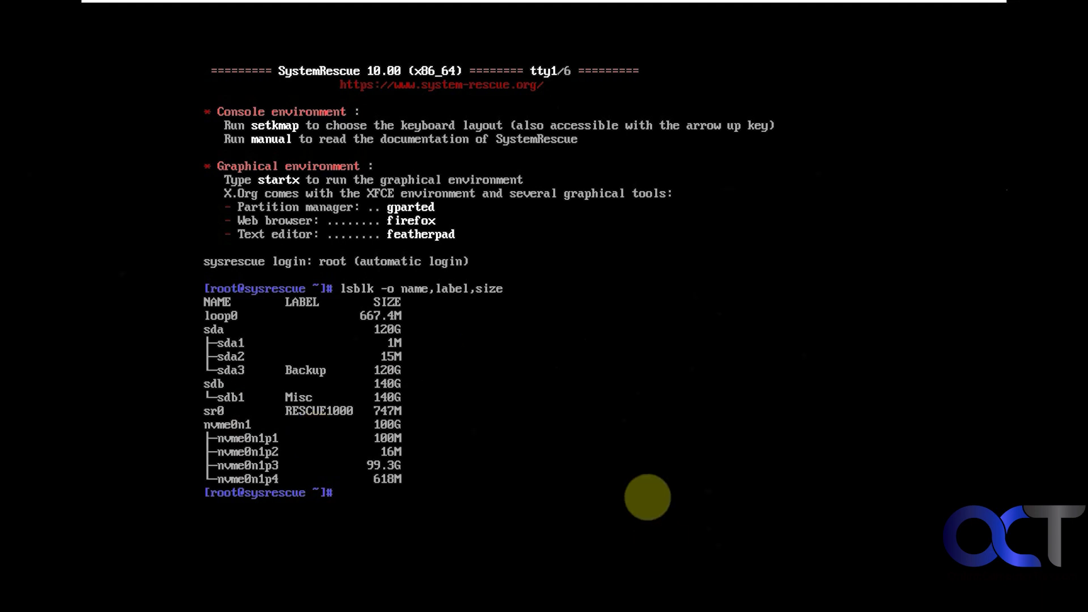
- Run ntfsfix -d /dev/nvme0n1p3 to clear the dirty bit, then clear the console
type("ntfsfix -d /dev")
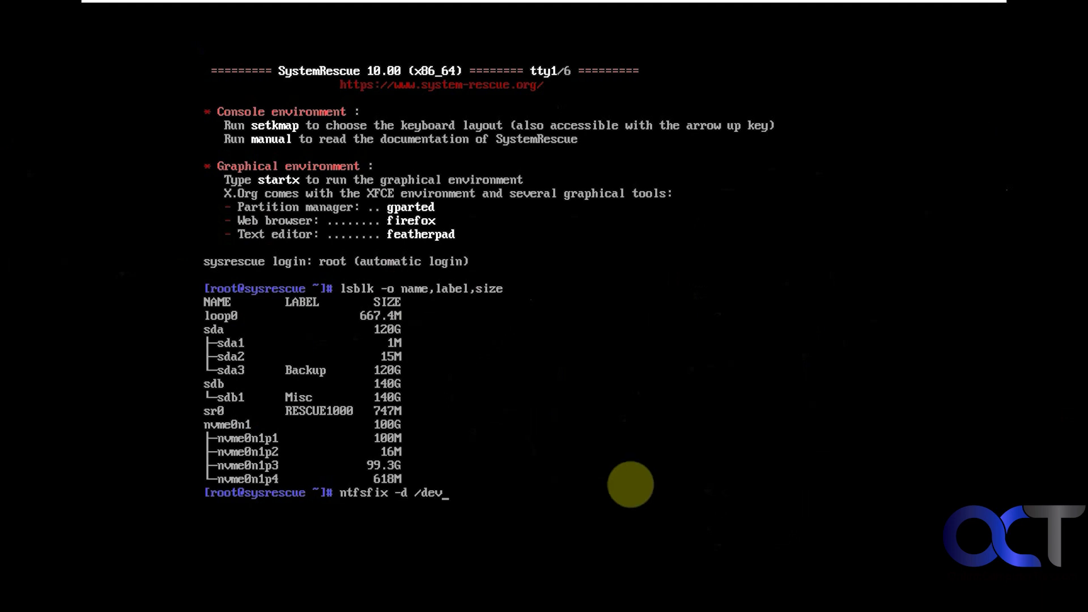
type("/nvme0n1p3")
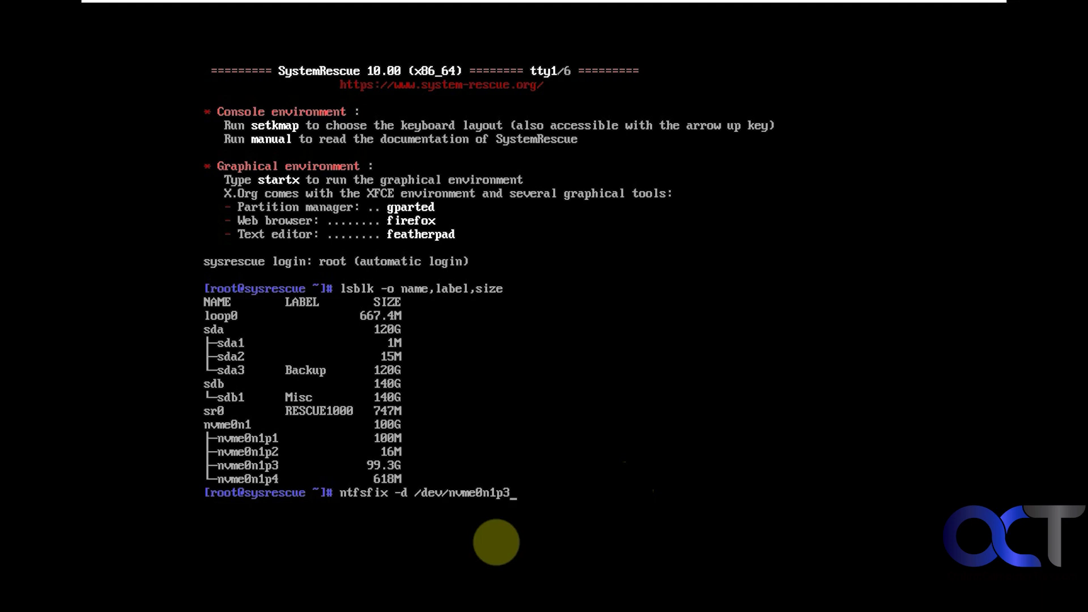
key("Return")
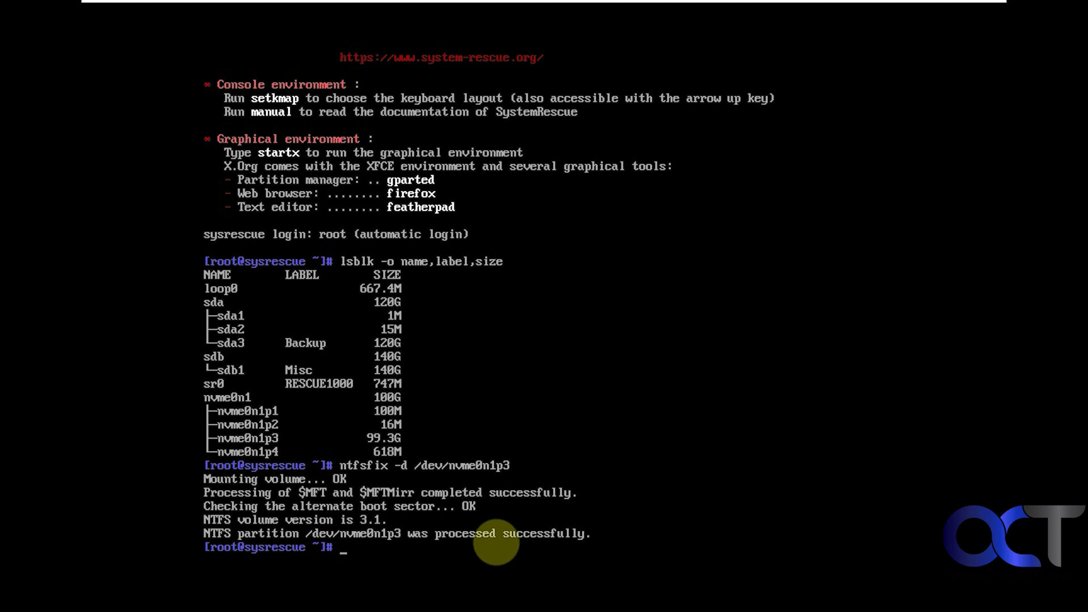
type("clear")
key("Return")
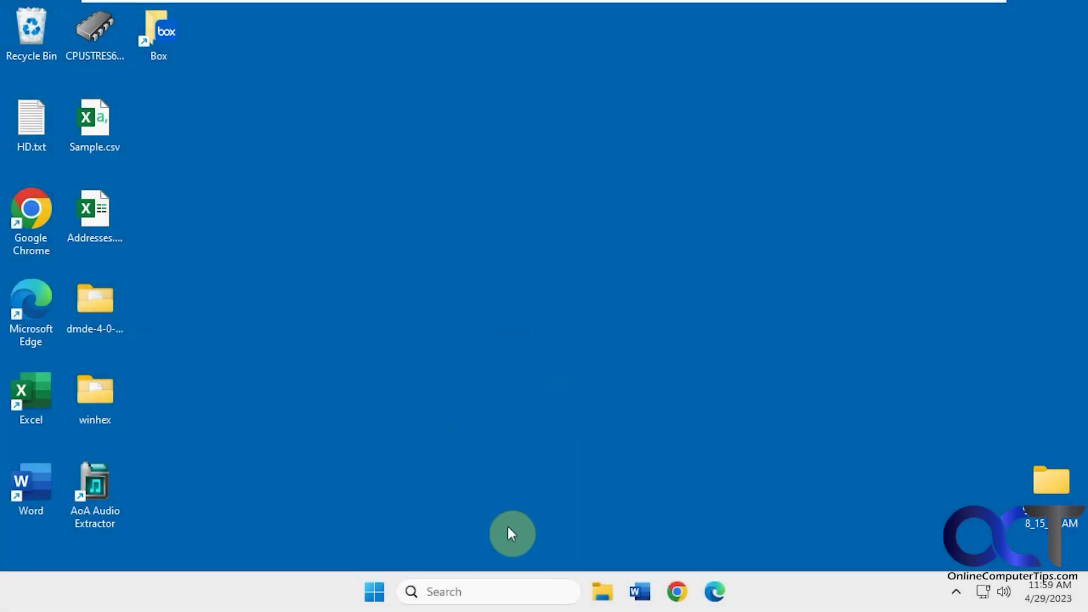
- Rerun Defrag C: /A in a new administrator Command Prompt, which now starts invoking analysis
left_click(462, 592)
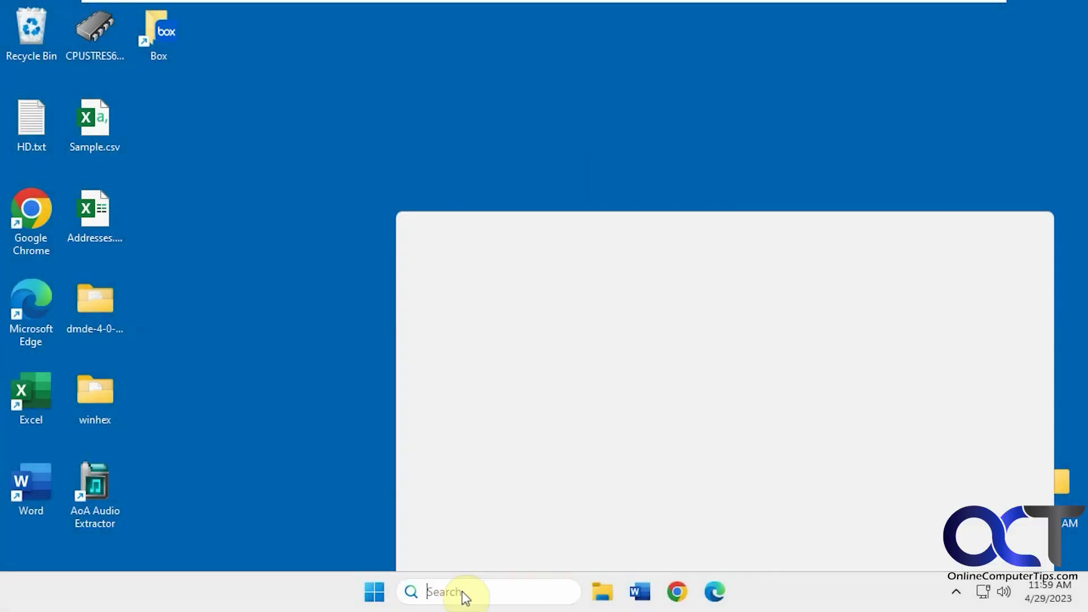
type("cmd")
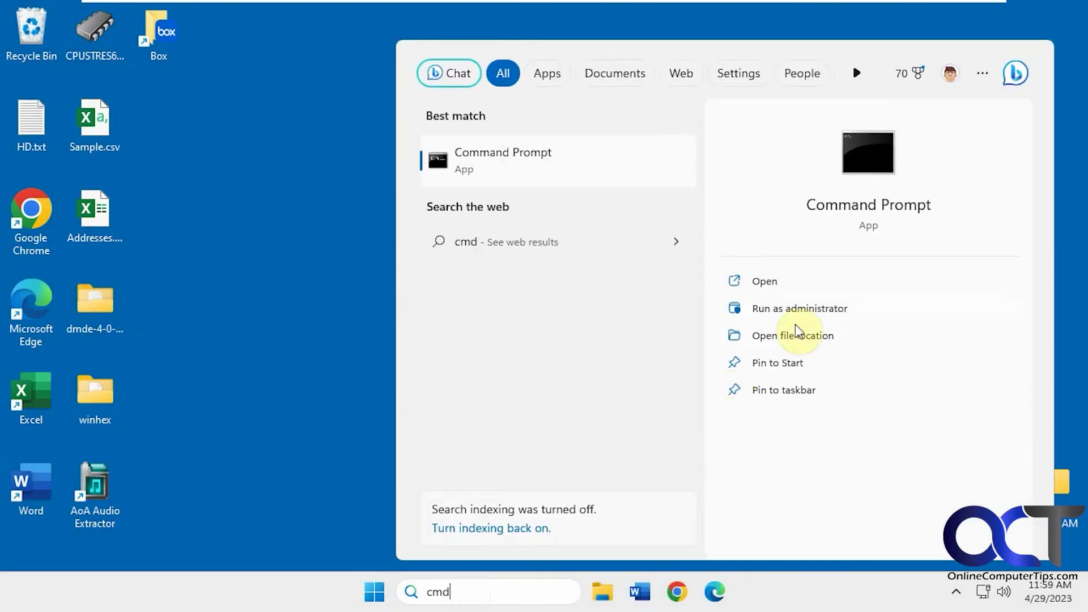
left_click(815, 311)
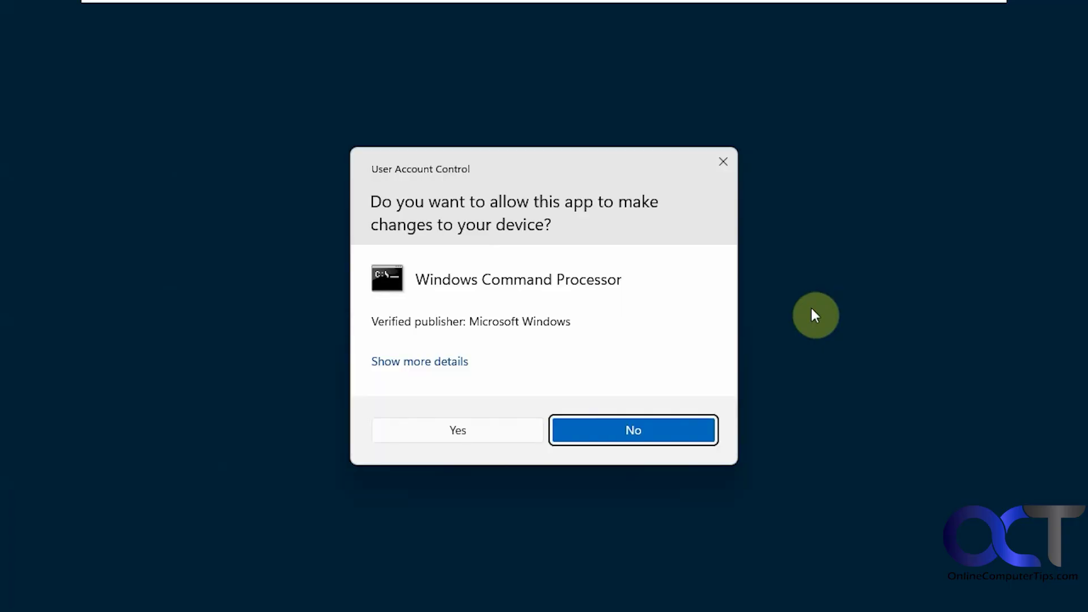
left_click(470, 425)
type("Defrag C: /A")
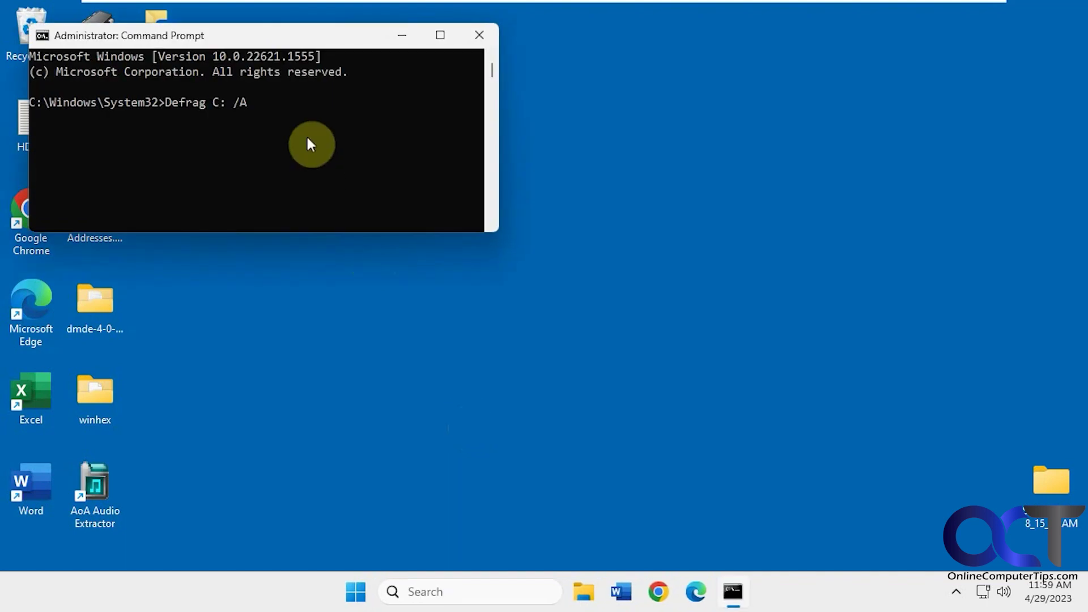
key("Return")
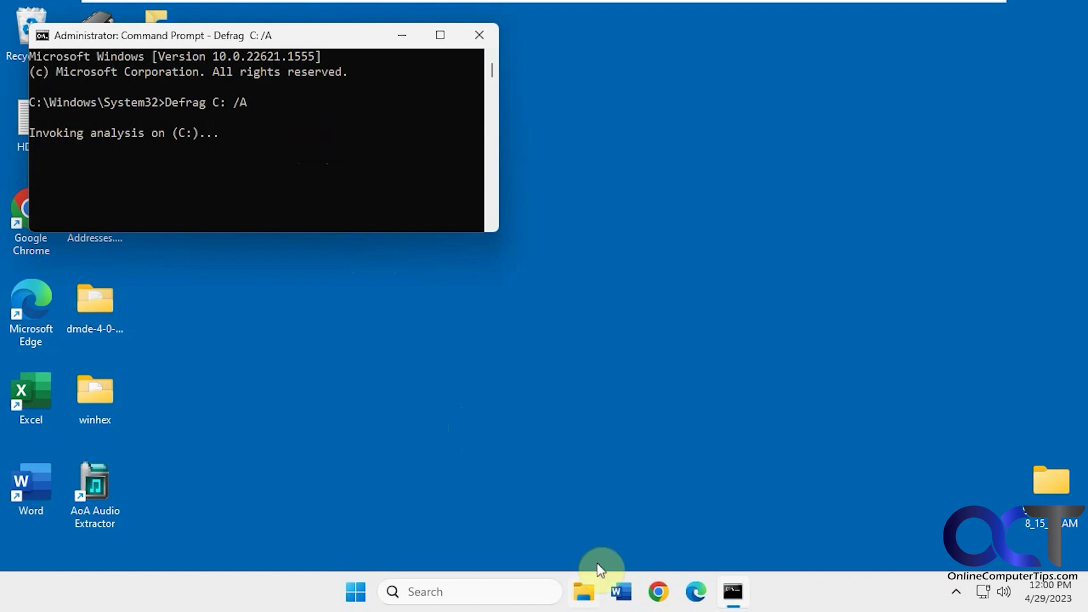
- Open Optimize Drives for C: from a new Explorer window, then view Command Prompt's 16% fragmented result
left_click(713, 428)
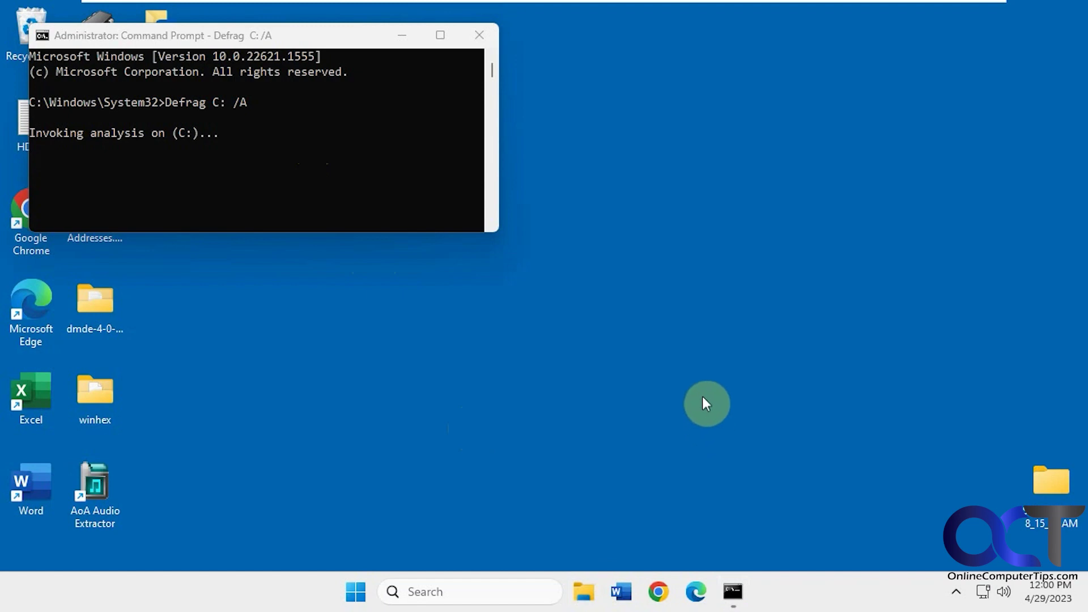
key("super+e")
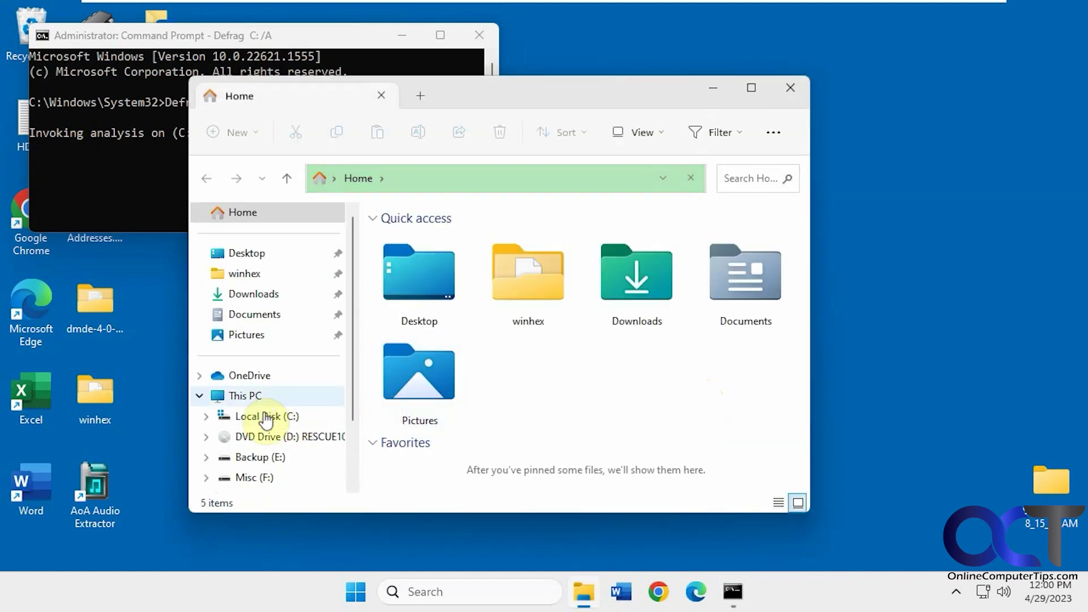
left_click(262, 413)
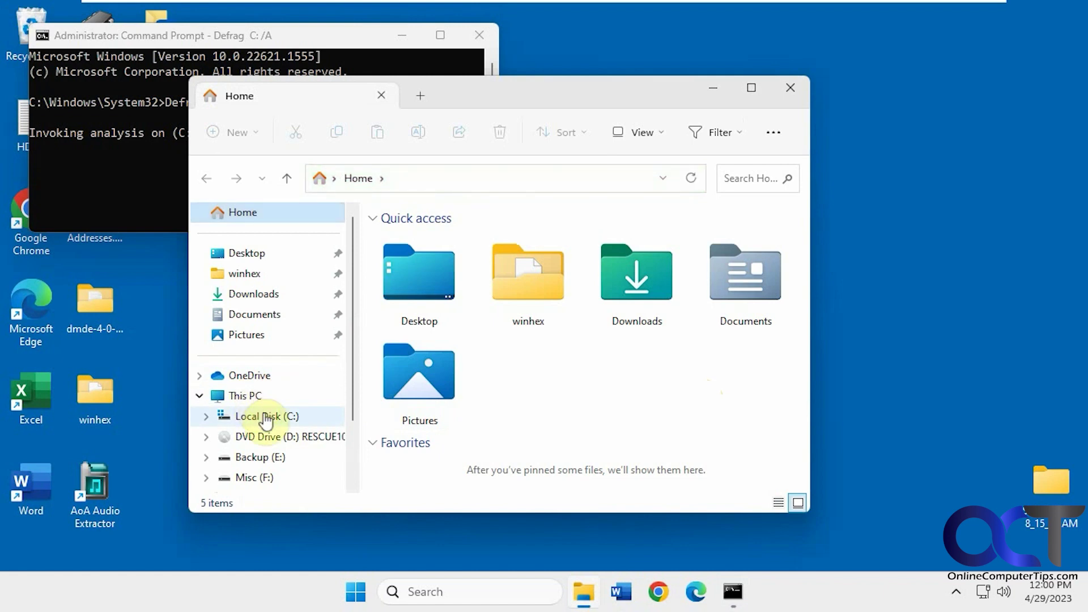
right_click(263, 415)
left_click(337, 365)
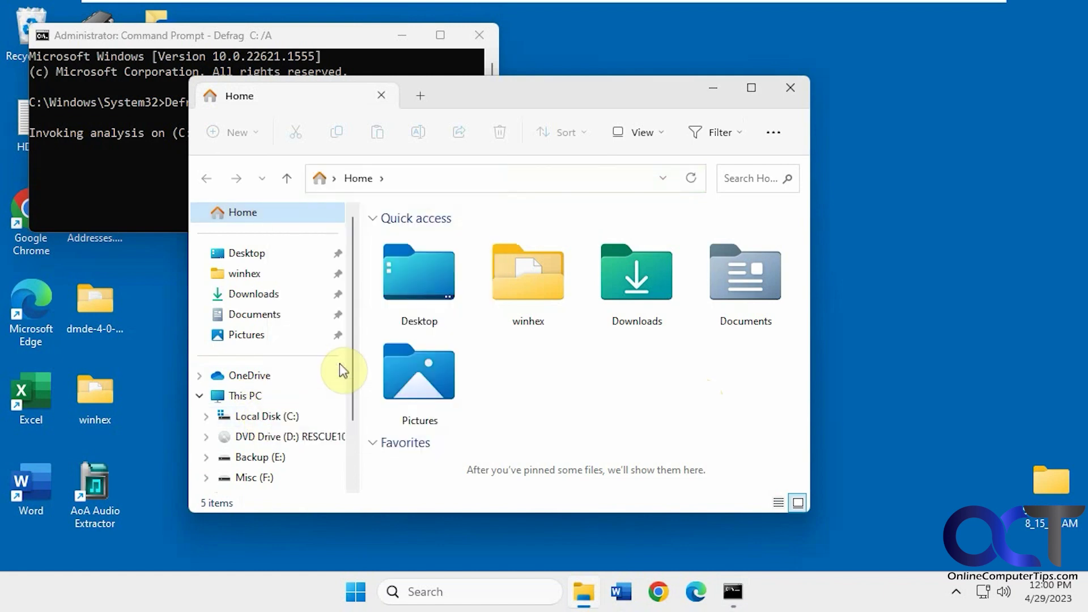
left_click(460, 193)
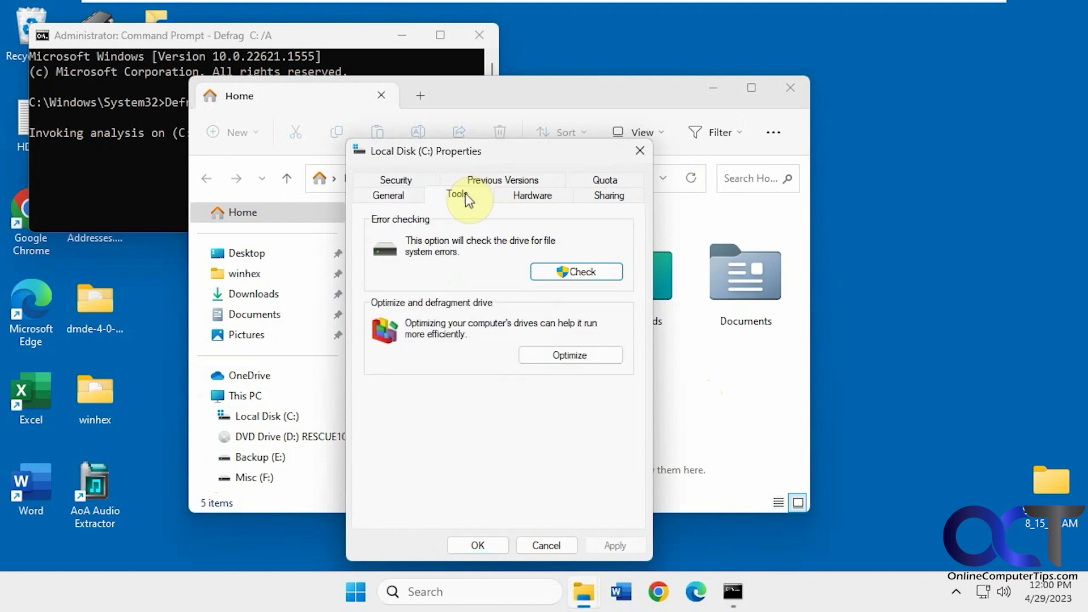
left_click(565, 356)
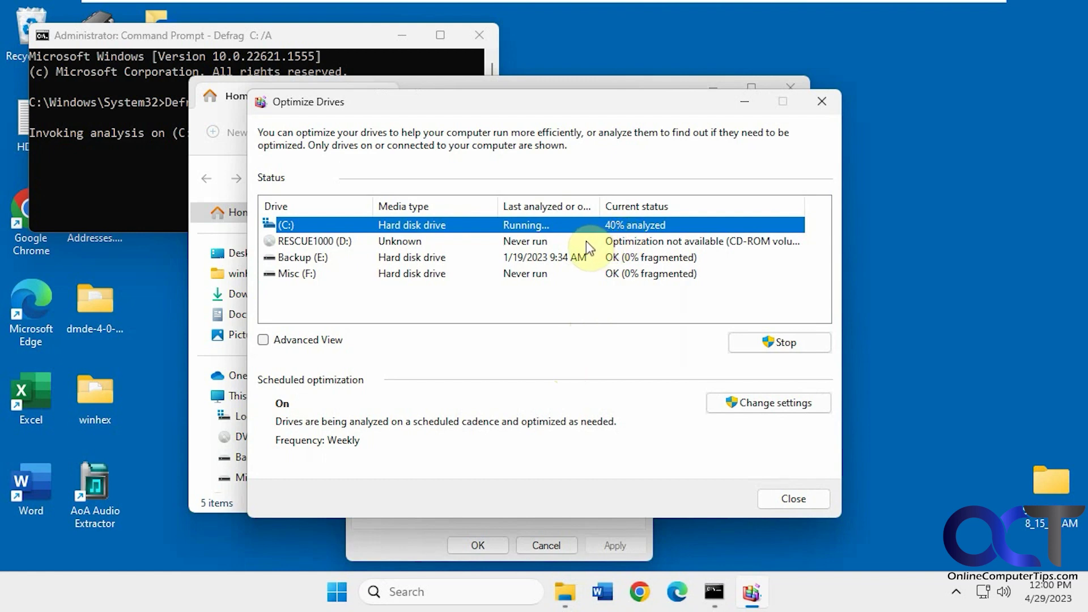
left_click(275, 44)
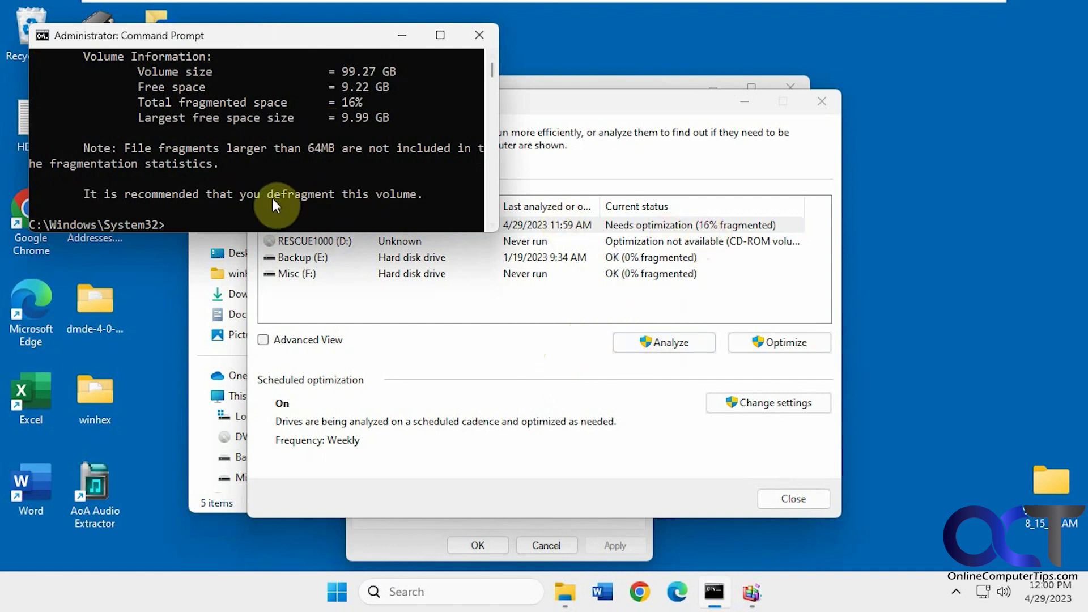
- Bring Optimize Drives to the front, showing C: needs optimization at 16% fragmented
left_click(530, 350)
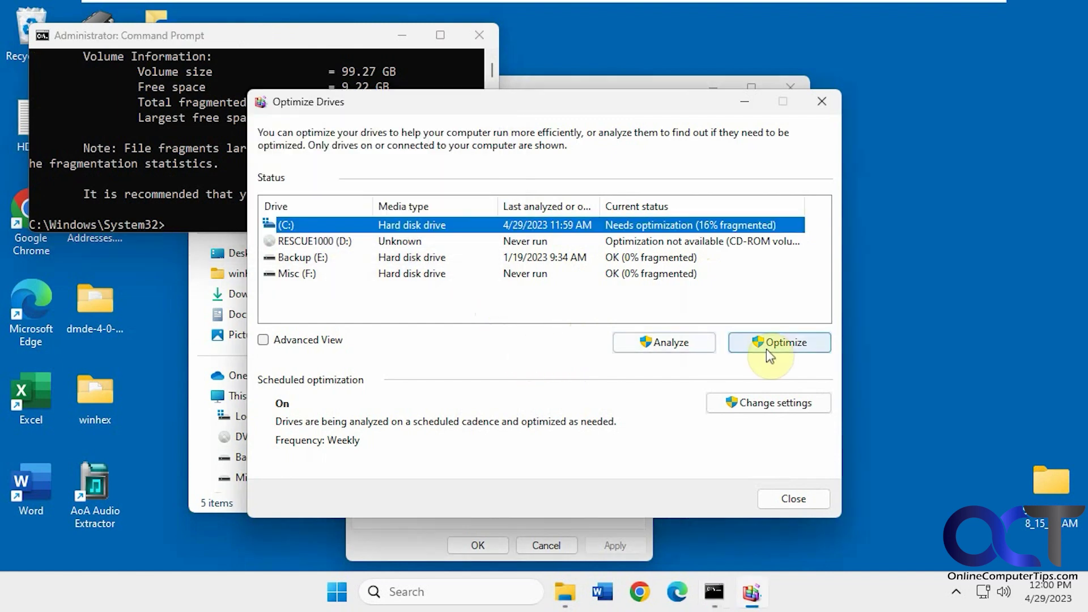